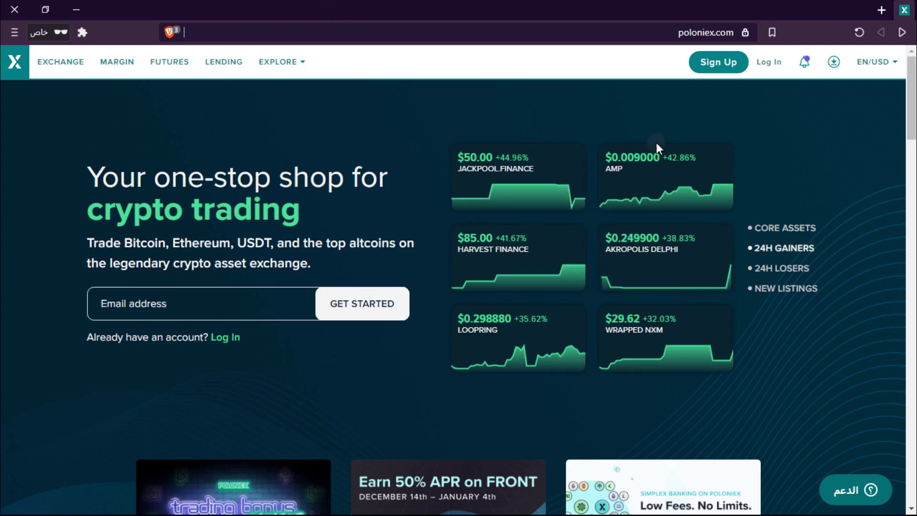
Open the account sign-up form, complete the human verification, accept the user agreement and submit the registration.
left_click(718, 62)
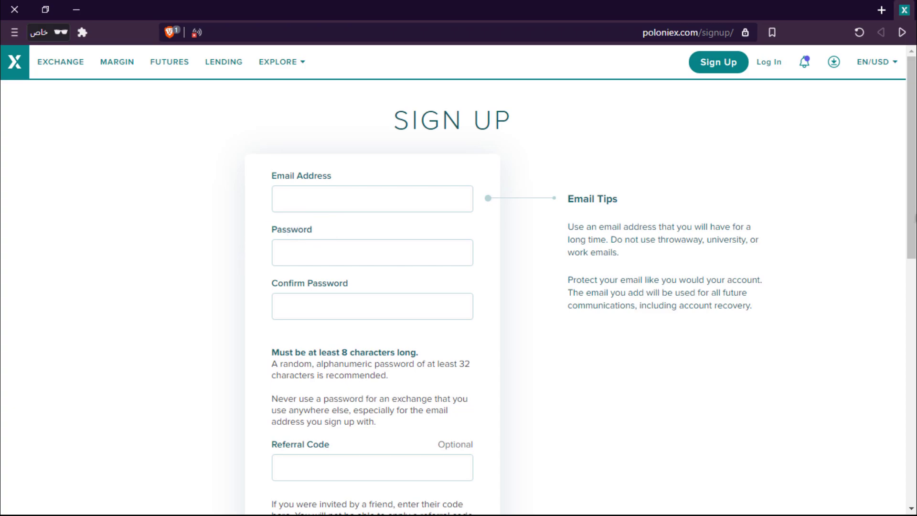
scroll(770, 204, "down", 5)
left_click(303, 288)
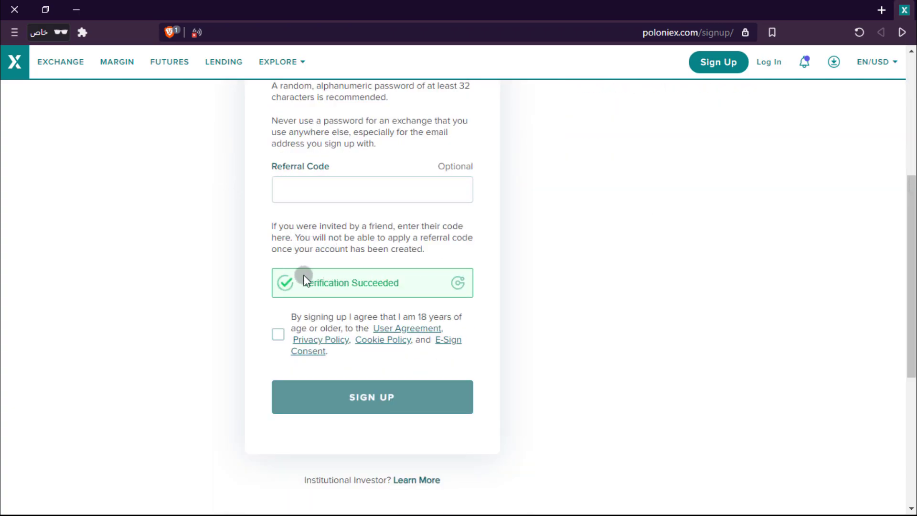
left_click(276, 334)
left_click(355, 396)
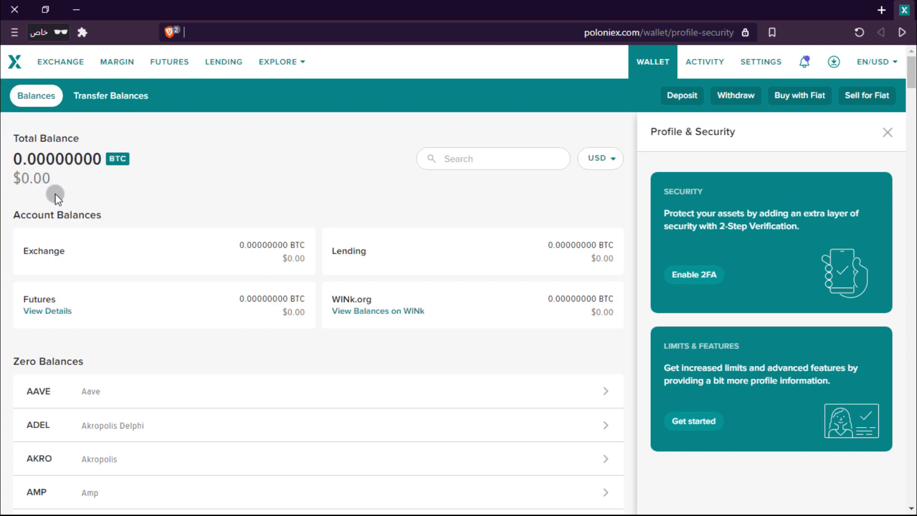
Browse the wallet's list of zero-balance assets and return to the total balance.
scroll(111, 234, "down", 14)
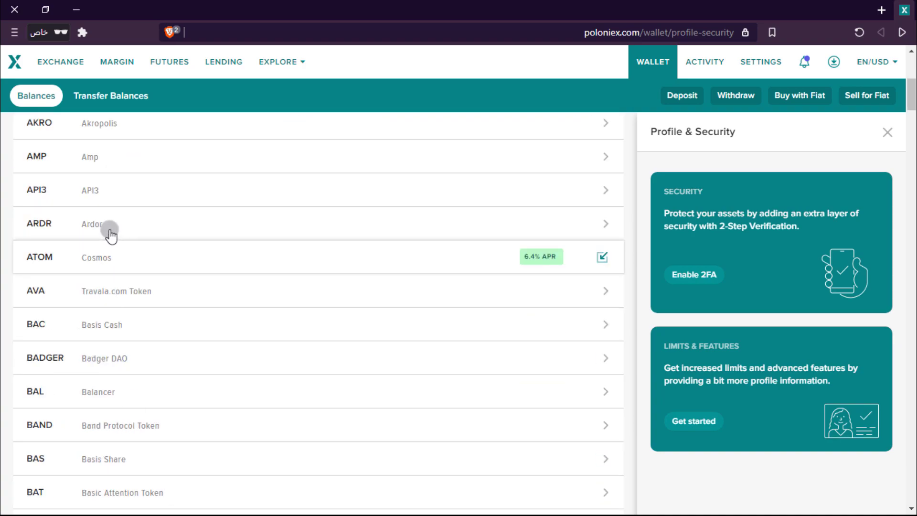
scroll(261, 234, "down", 20)
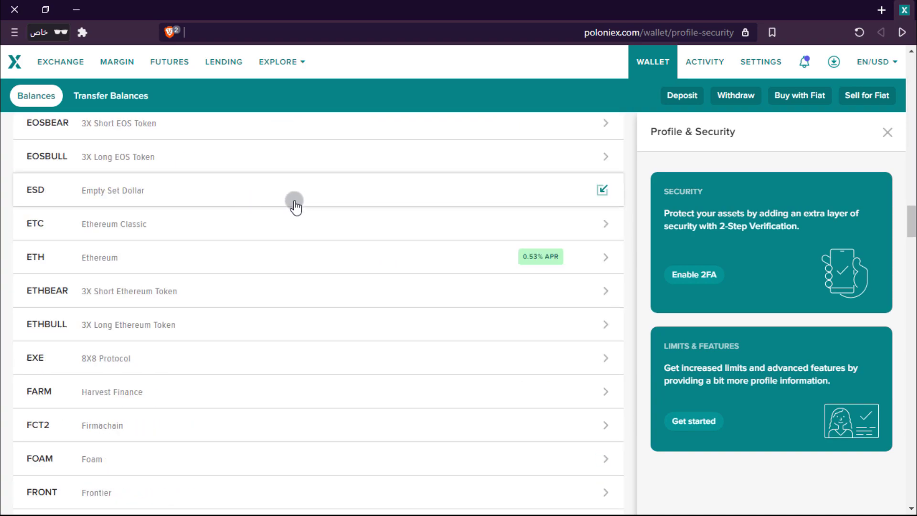
scroll(317, 209, "down", 20)
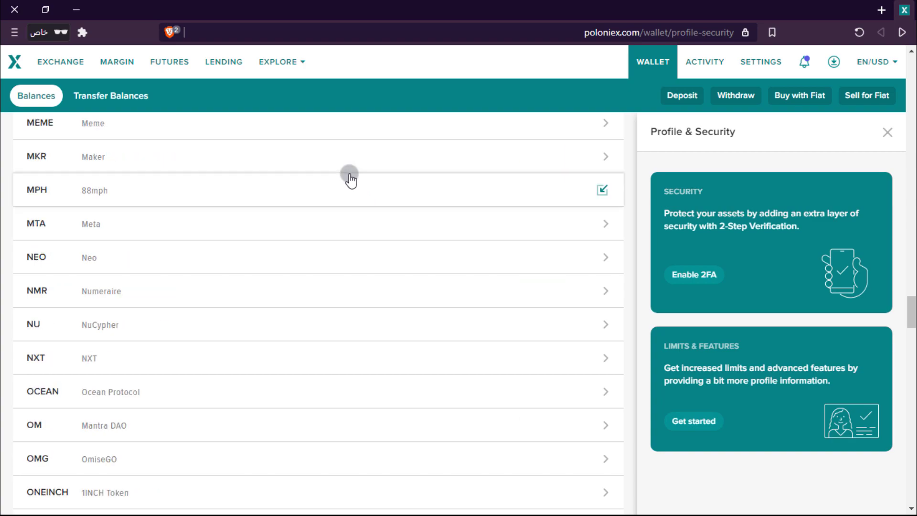
scroll(344, 177, "down", 15)
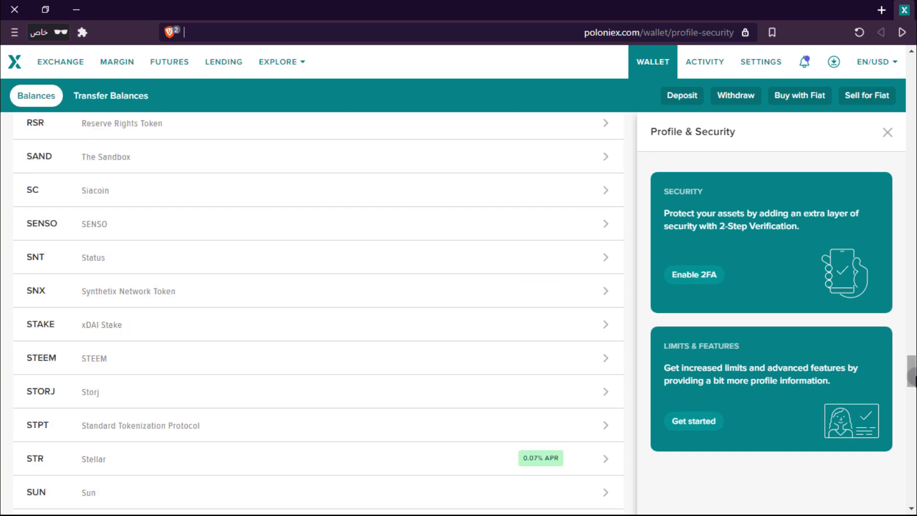
left_click_drag(913, 378, 914, 71)
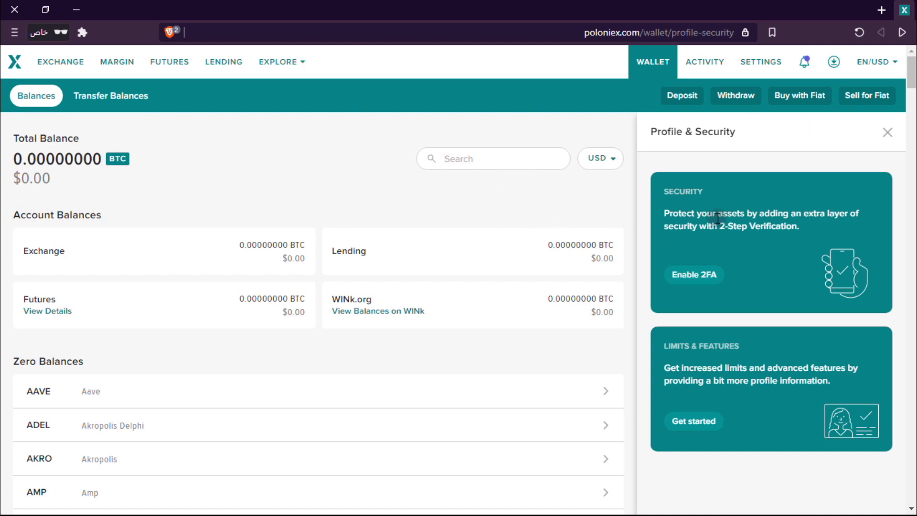
Open the two-factor authentication setup, confirm the 16-digit key is backed up, try to enable 2FA and select the key.
left_click(777, 285)
left_click(707, 264)
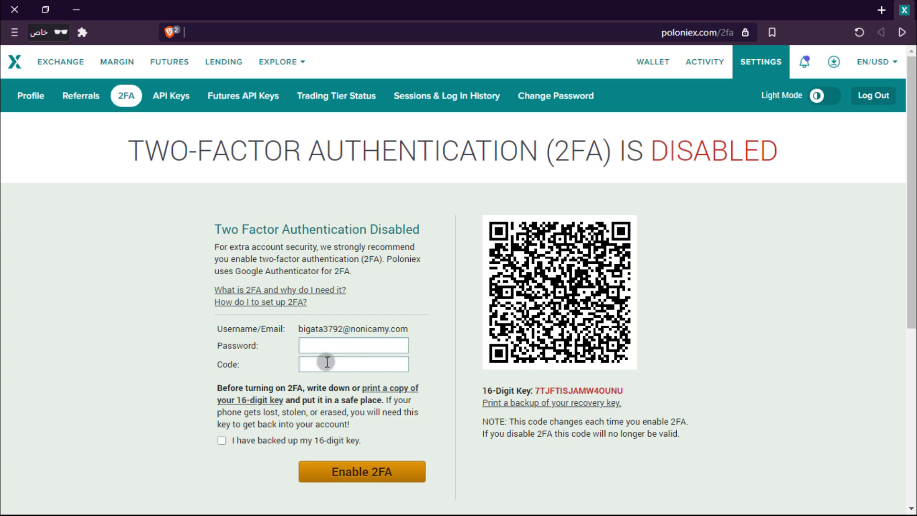
left_click(222, 440)
left_click(380, 475)
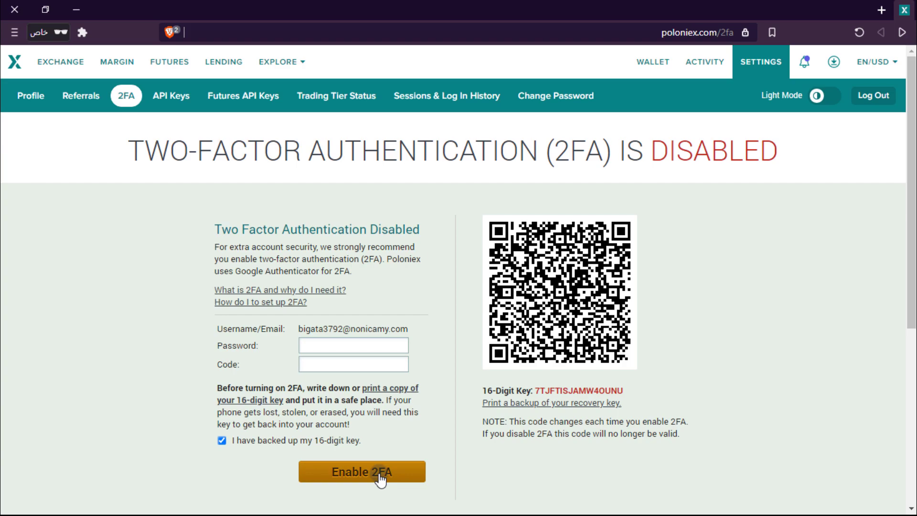
left_click(893, 359)
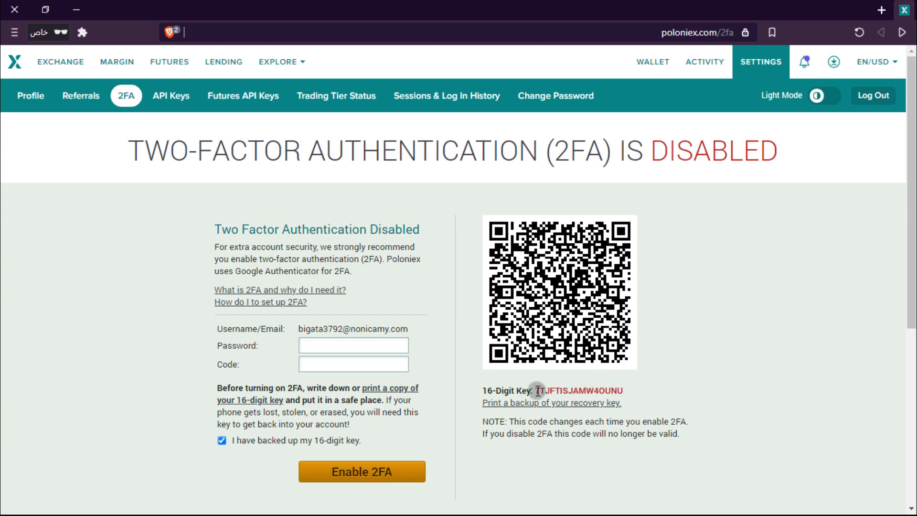
left_click_drag(538, 391, 624, 388)
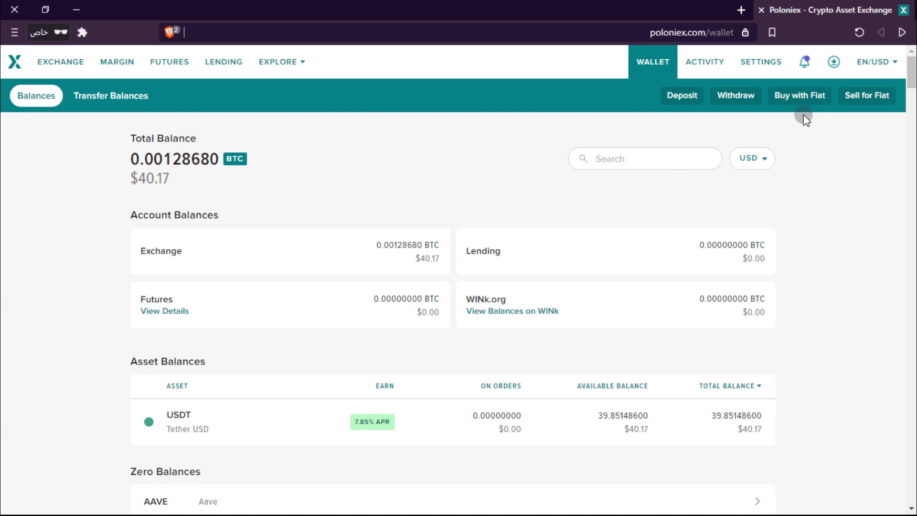
Open the fiat purchase form and choose USD as the denomination and TRX as the asset.
left_click(806, 96)
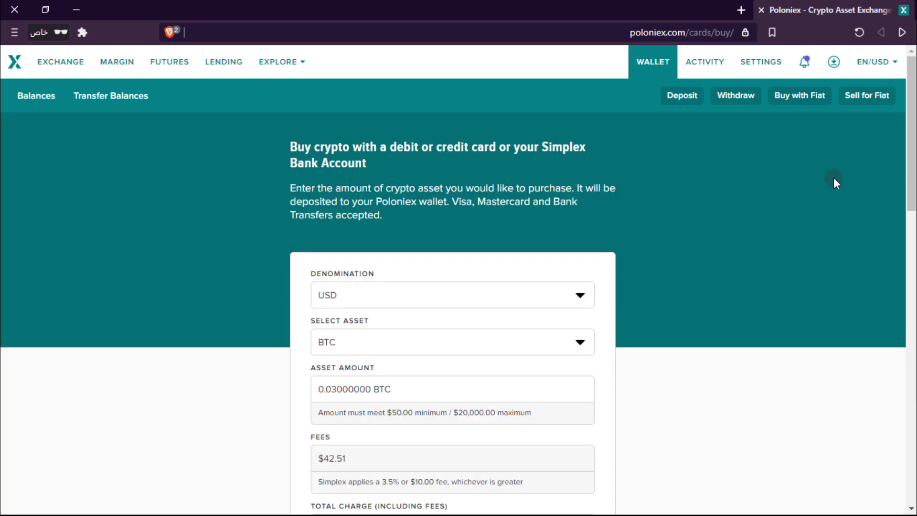
scroll(435, 118, "down", 3)
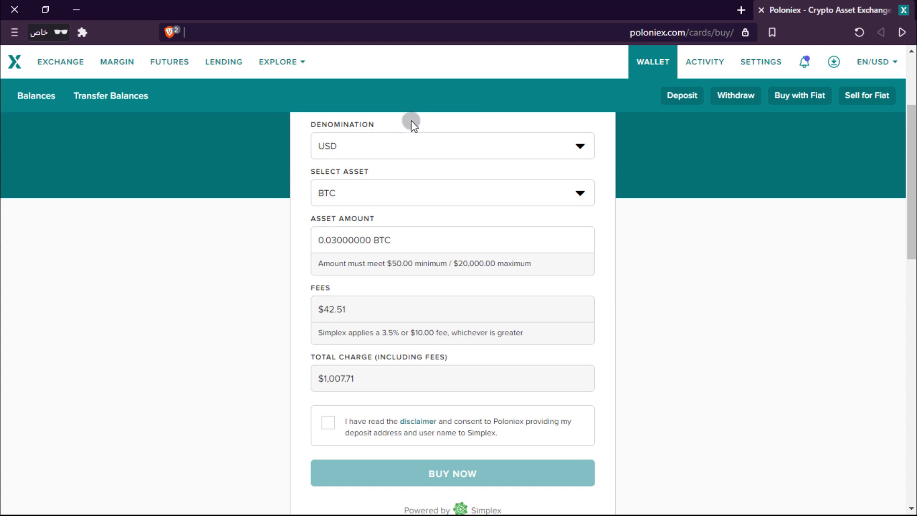
left_click(389, 140)
scroll(404, 263, "down", 8)
scroll(406, 262, "up", 8)
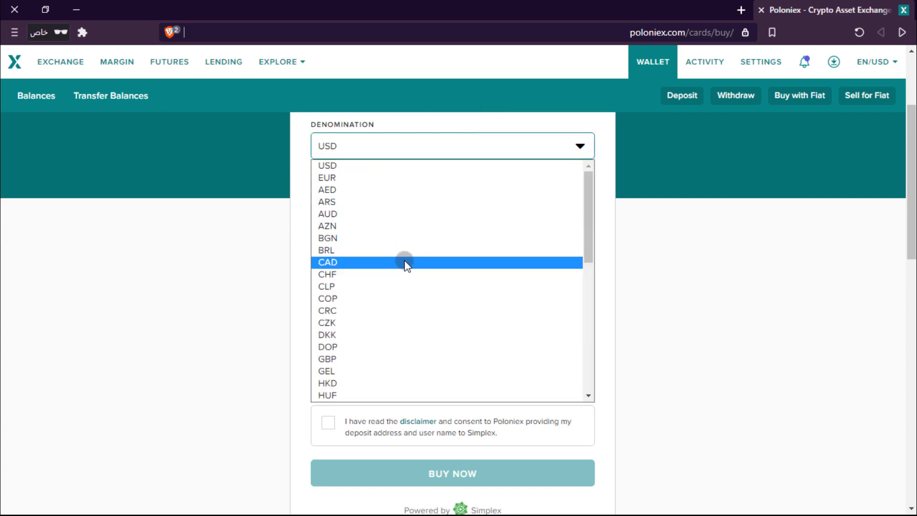
left_click(333, 164)
left_click(395, 192)
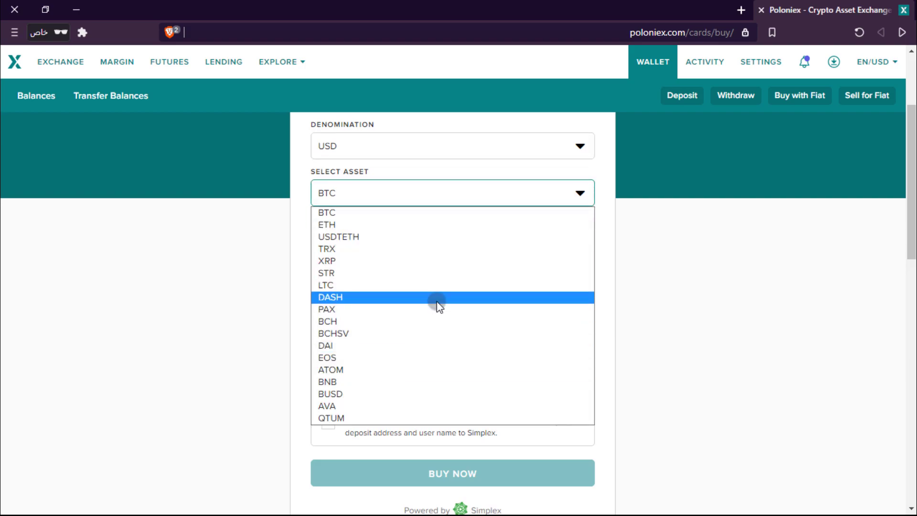
left_click(345, 249)
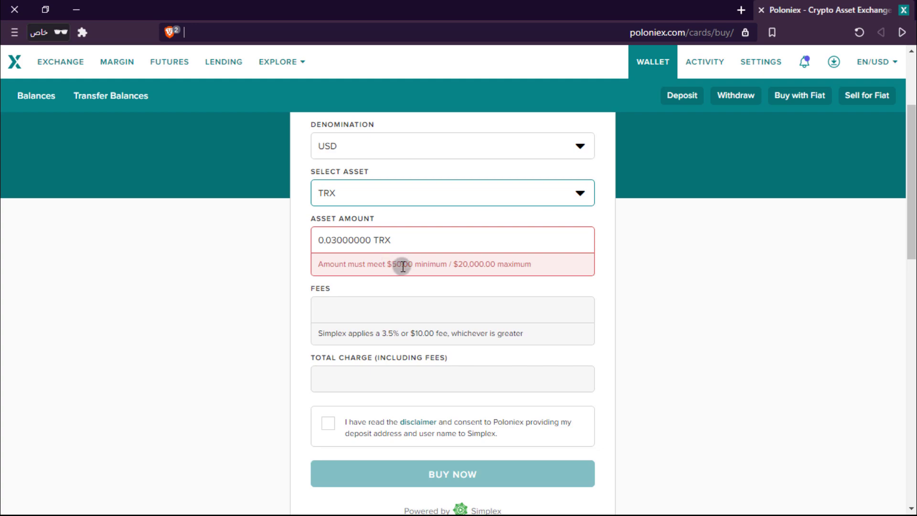
Set the asset amount to 2600 TRX, accept the disclaimer and proceed to buy.
left_click(374, 238)
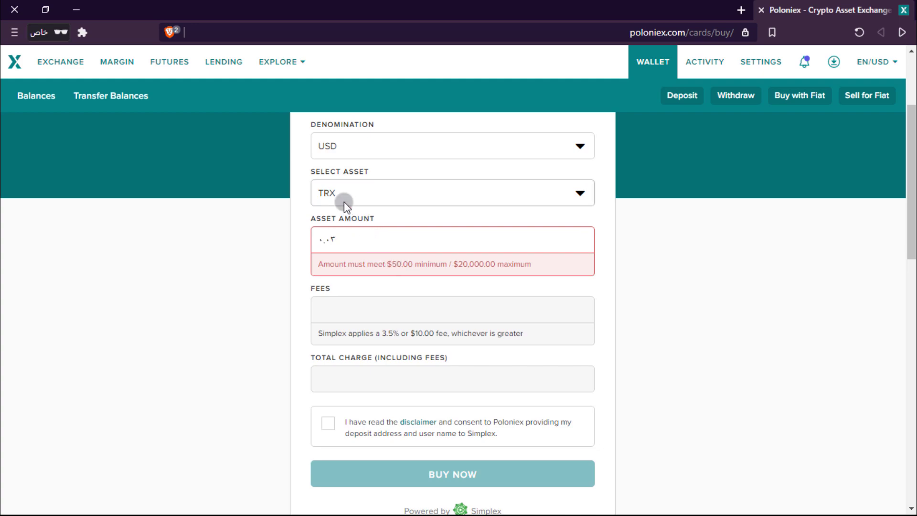
double_click(364, 242)
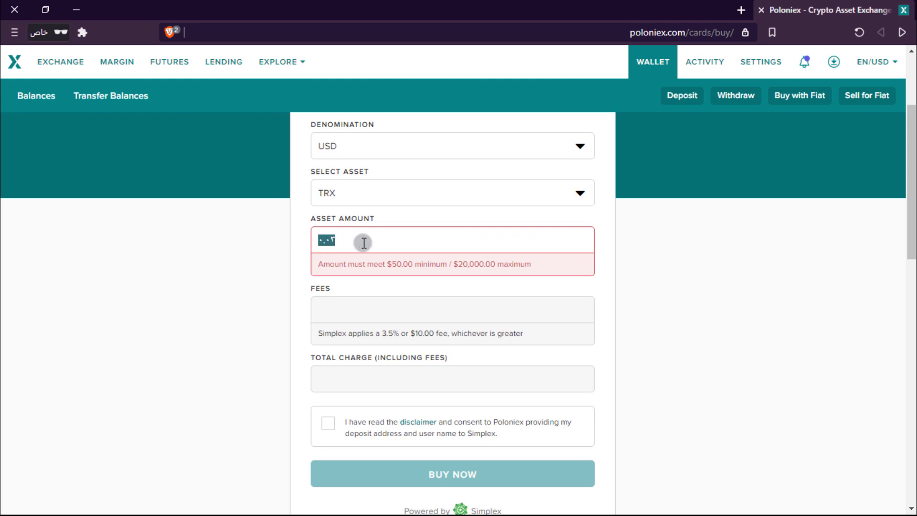
type("270")
key("BackSpace")
key("BackSpace")
type("600")
left_click(396, 285)
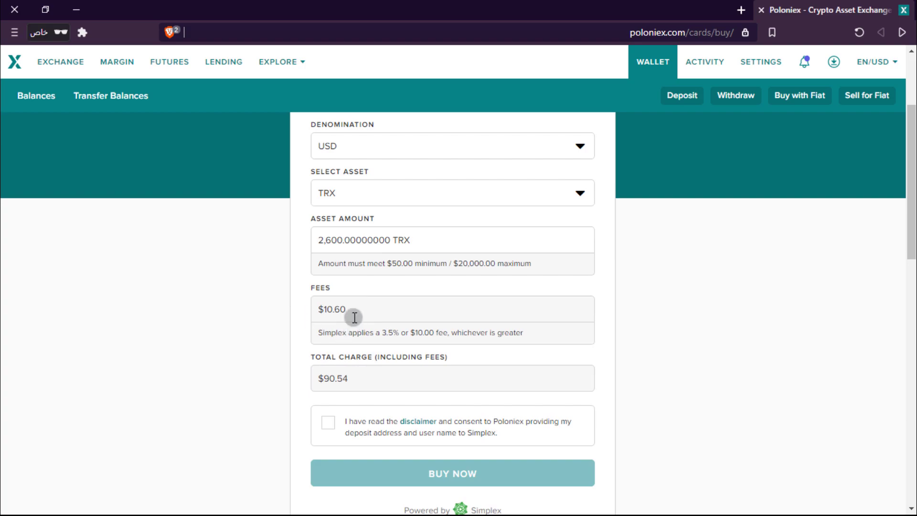
left_click(328, 422)
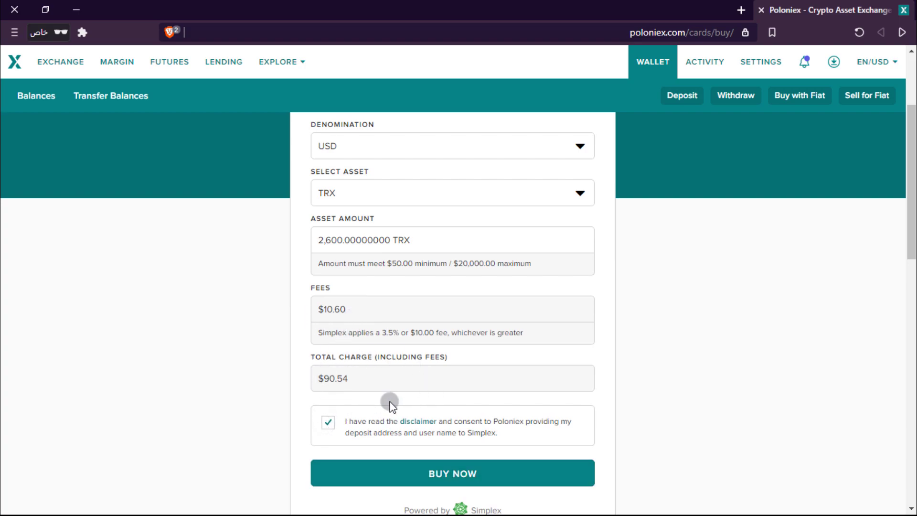
left_click(458, 473)
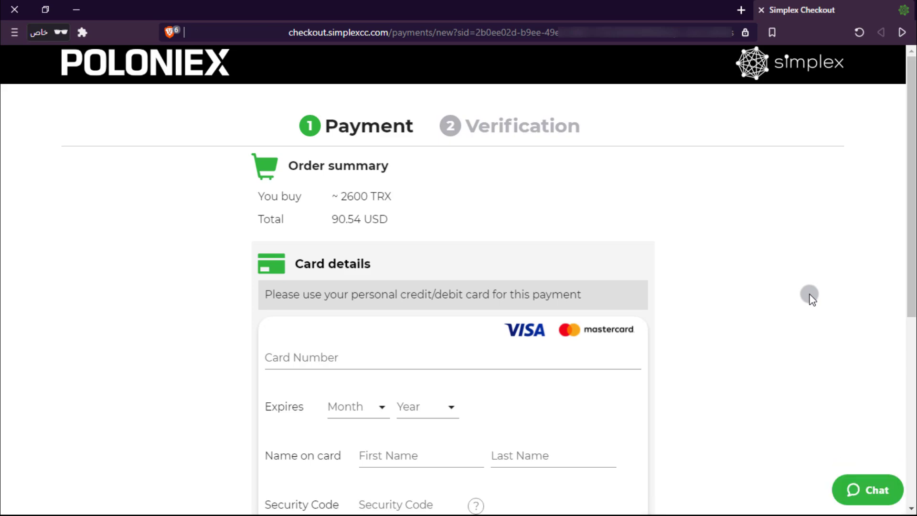
Enter the card, billing and personal details, accept the terms, submit the payment and return to the Poloniex wallet.
scroll(807, 294, "down", 2)
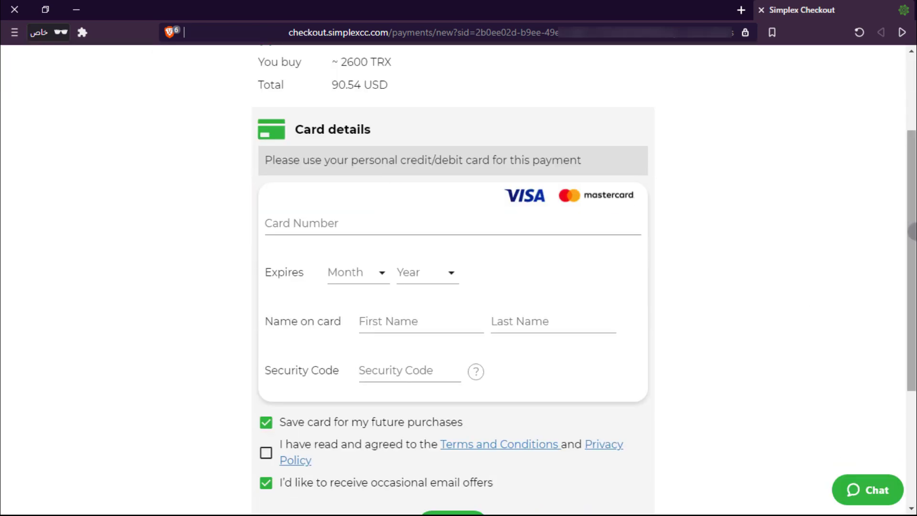
scroll(903, 249, "down", 1)
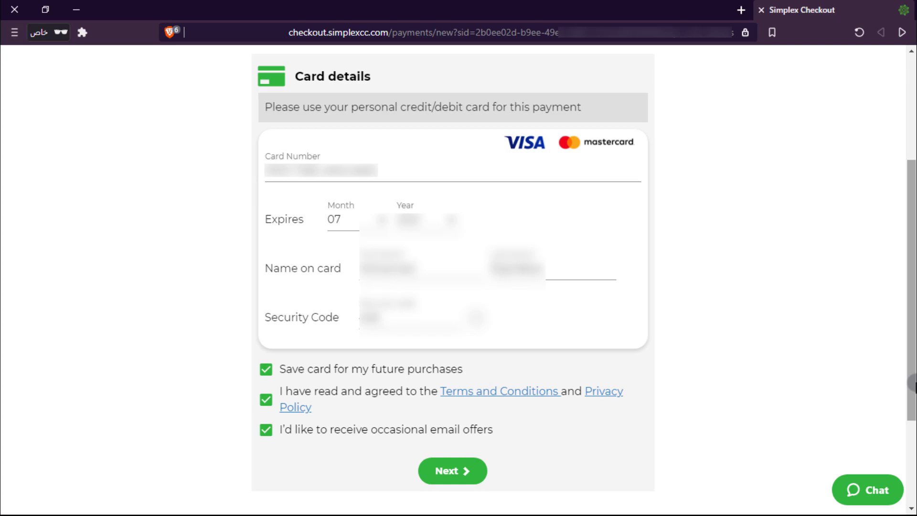
left_click(461, 473)
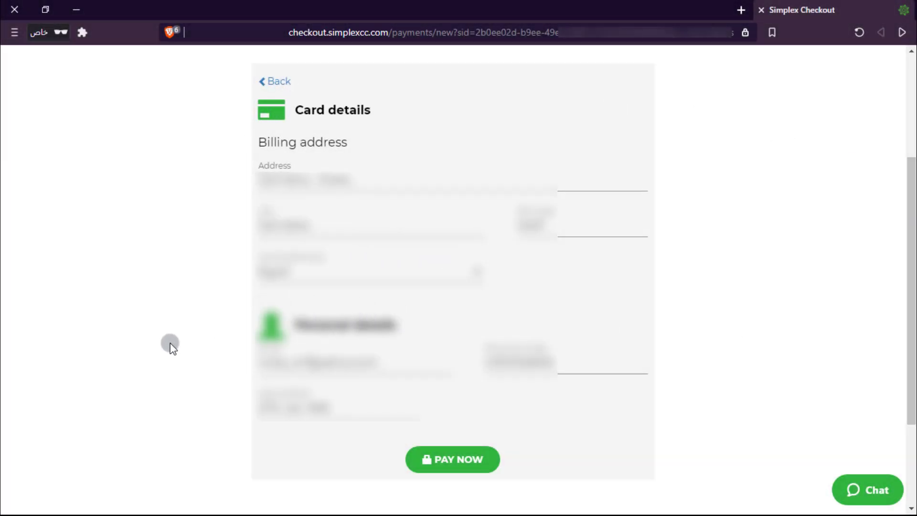
left_click(470, 467)
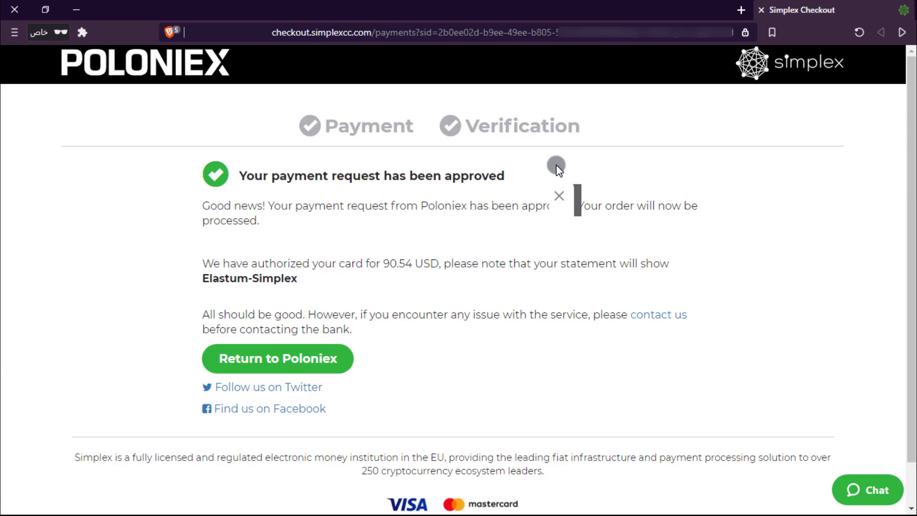
left_click(287, 349)
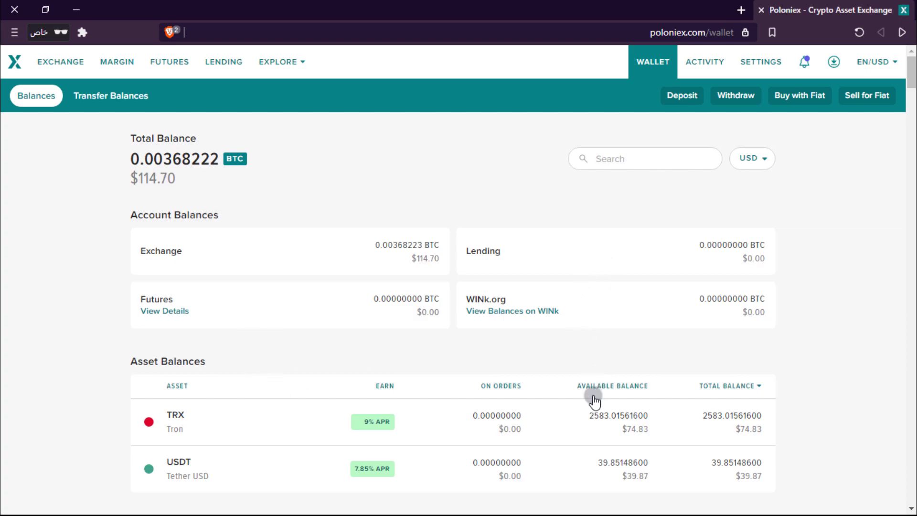
mouse_move(592, 421)
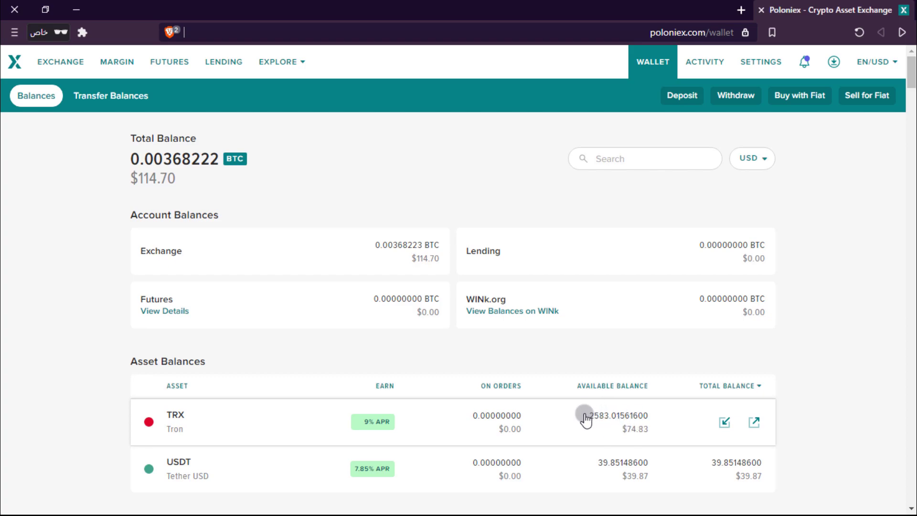
Reopen the fiat purchase form and view which assets can be bought.
left_click(793, 98)
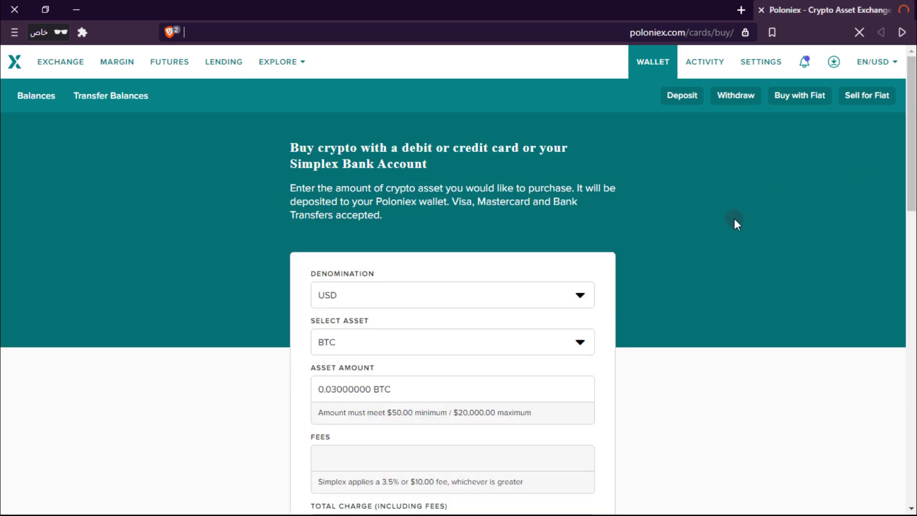
scroll(735, 219, "down", 4)
left_click(446, 213)
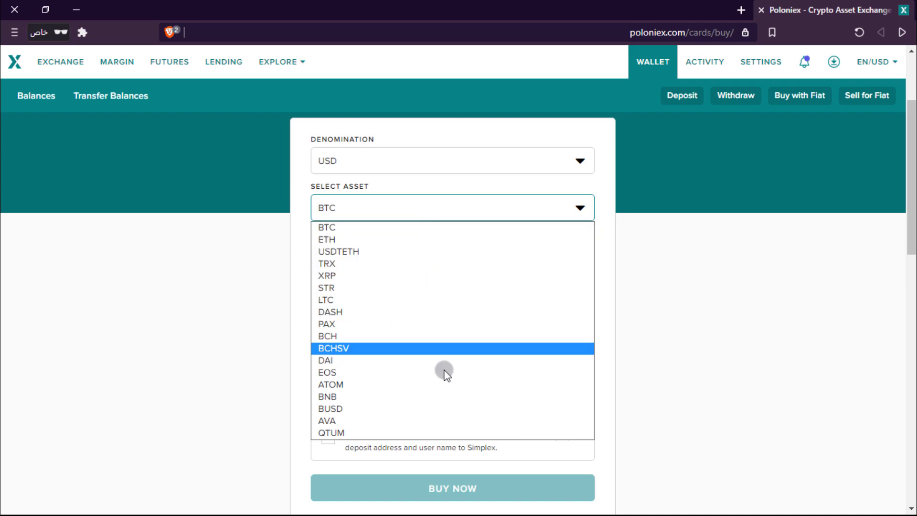
left_click(731, 233)
scroll(717, 220, "up", 3)
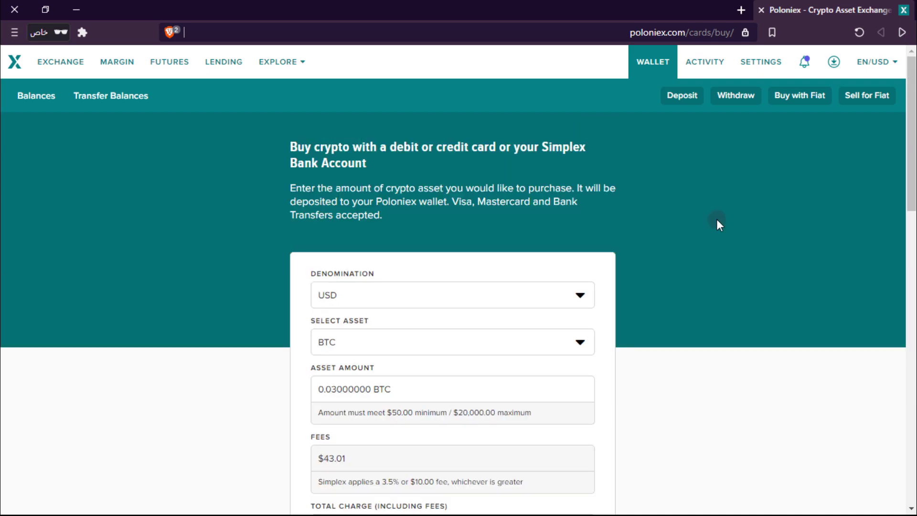
Return to the wallet and try to withdraw the maximum amount of TRX.
key("alt+Left")
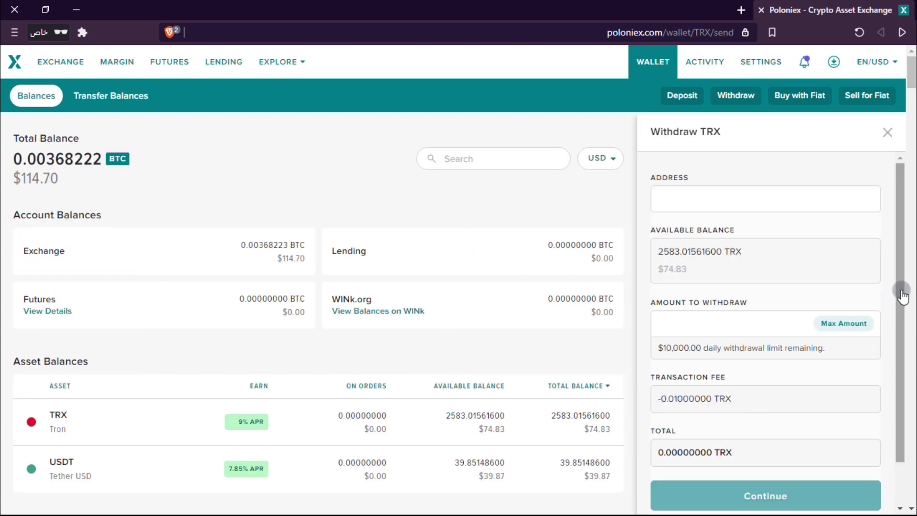
left_click(753, 199)
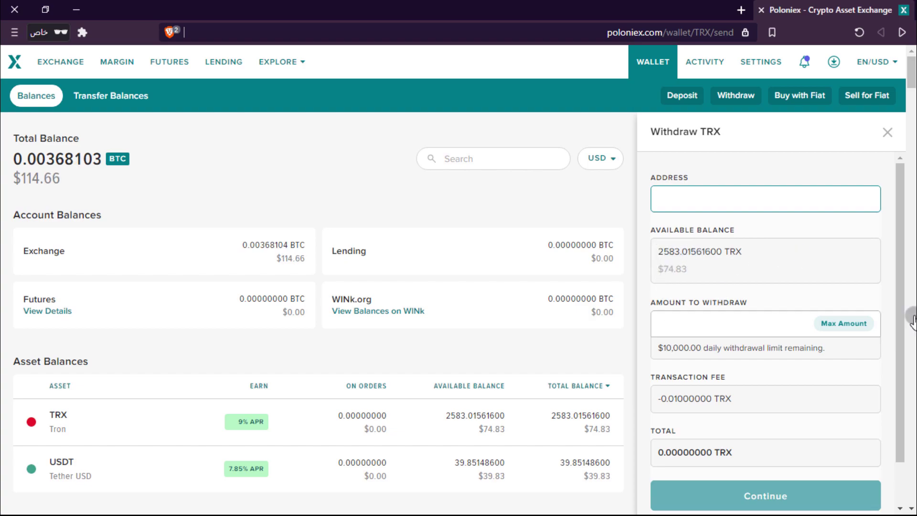
left_click(845, 325)
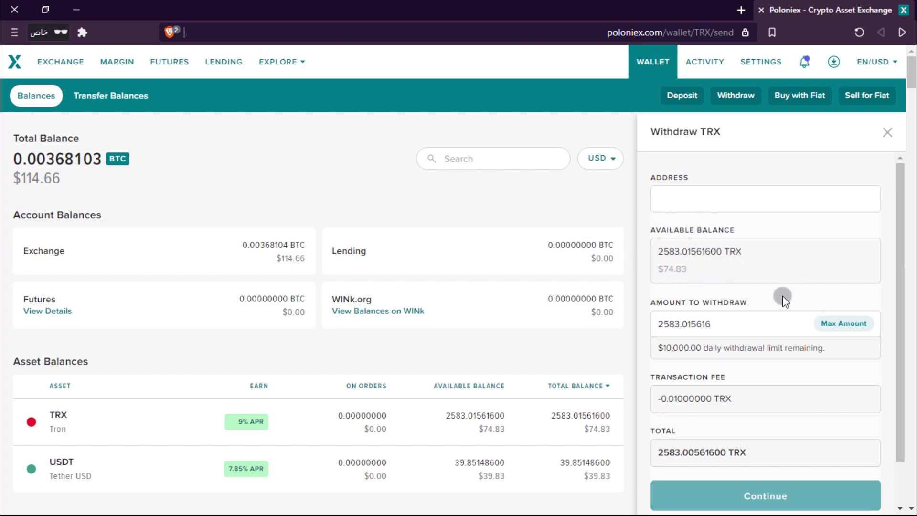
scroll(783, 298, "down", 1)
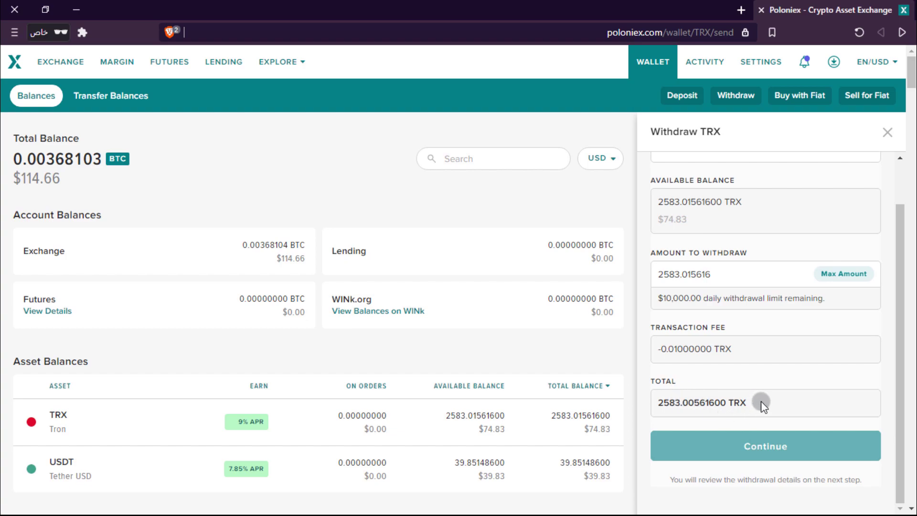
scroll(761, 403, "up", 1)
scroll(765, 287, "down", 1)
scroll(756, 231, "up", 1)
scroll(790, 246, "down", 1)
left_click(783, 451)
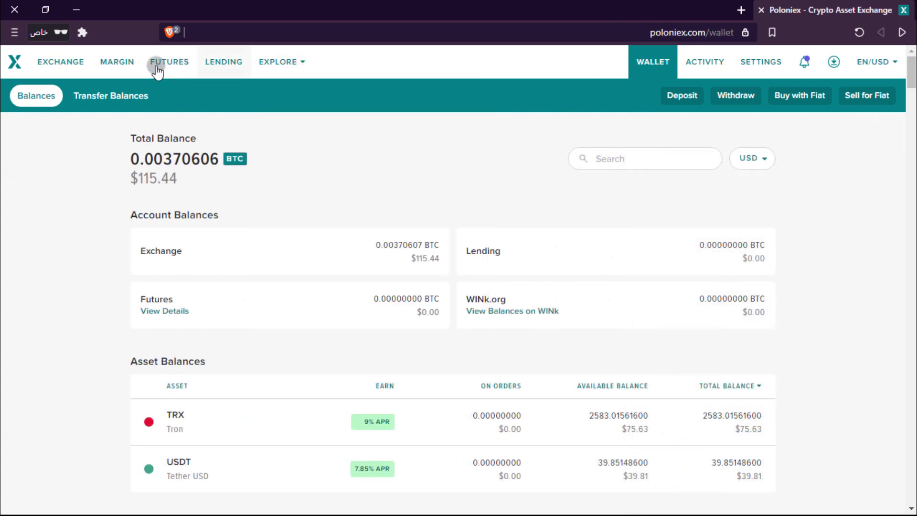
View the additional Poloniex services offered under Explore.
mouse_move(297, 75)
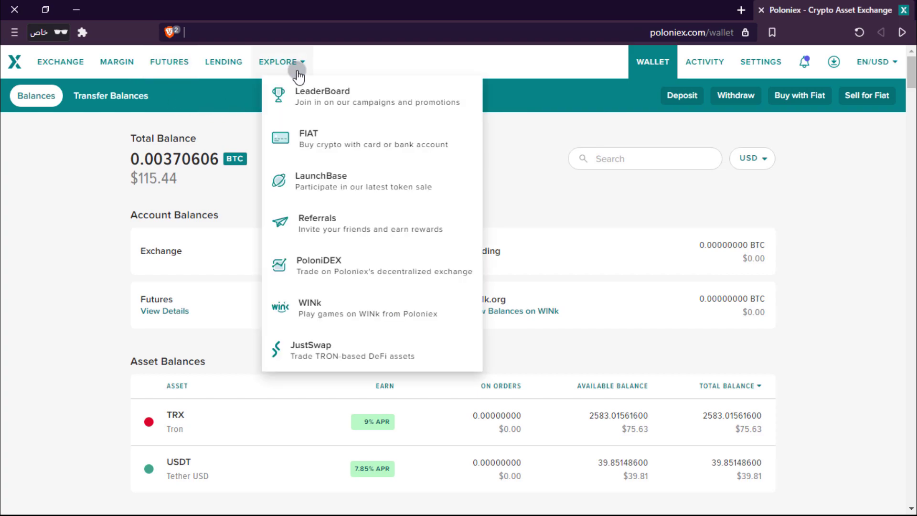